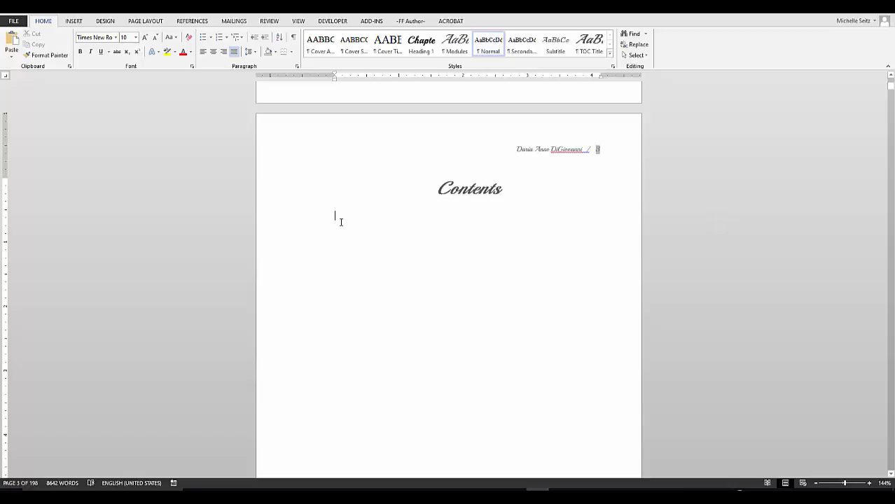
Step: Start a custom table of contents below the Contents heading and set it to show 2 levels
{"action": "left_click", "coordinate": [190, 21]}
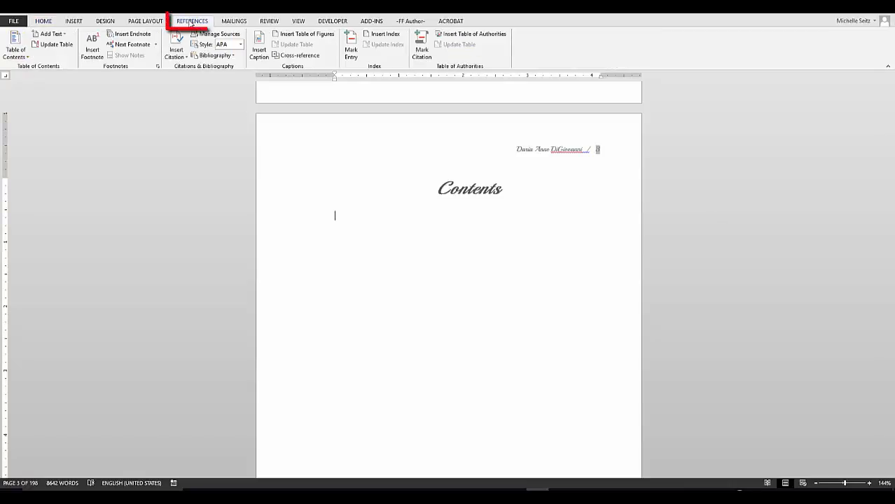
{"action": "left_click", "coordinate": [17, 54]}
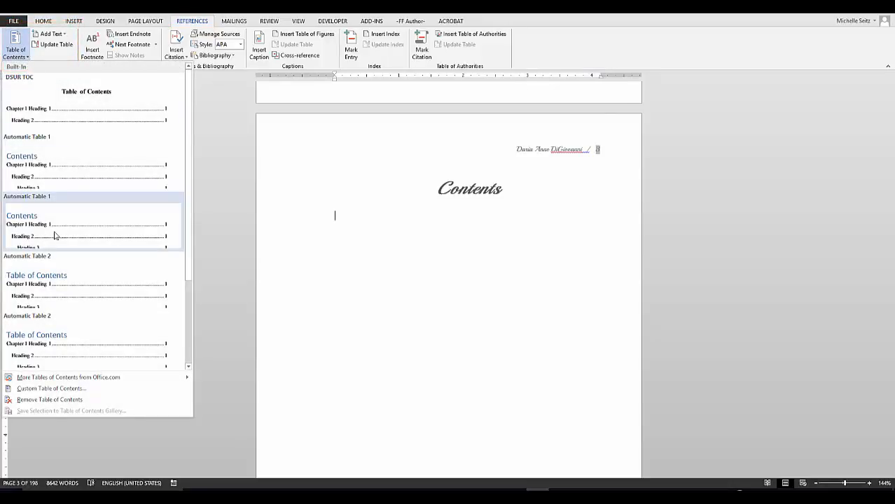
{"action": "left_click", "coordinate": [46, 391]}
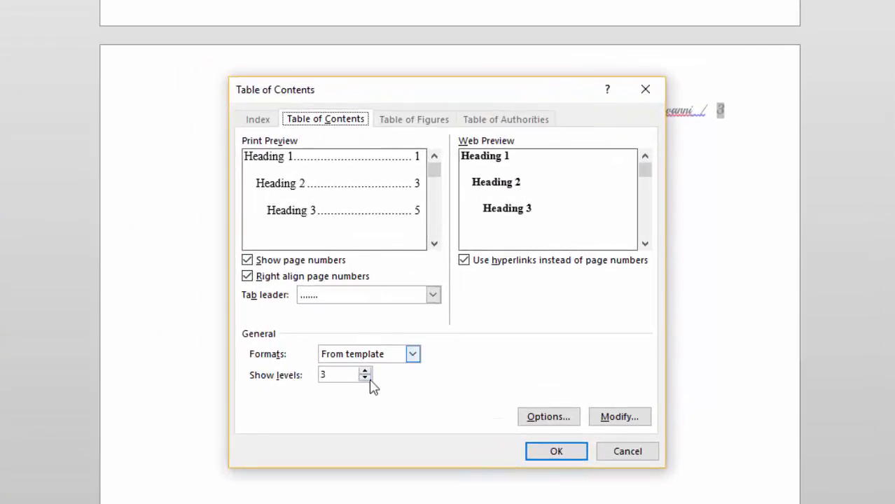
{"action": "left_click", "coordinate": [366, 379]}
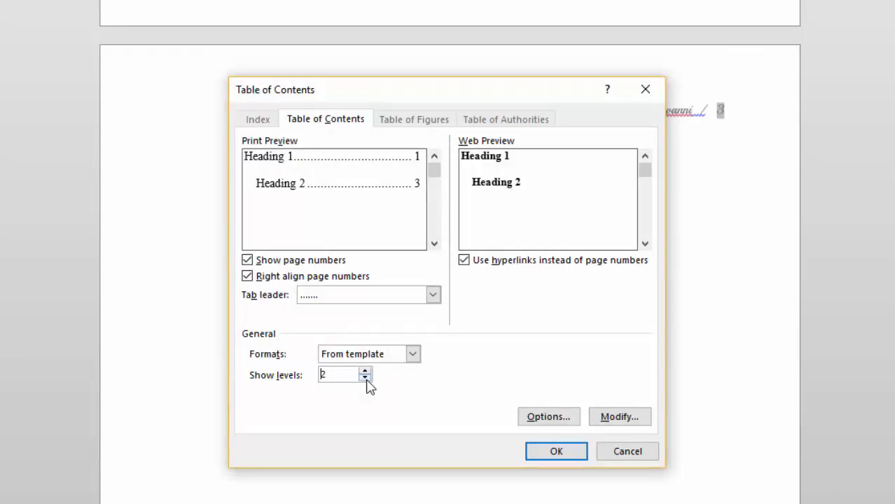
Step: In the table of contents options, clear the Heading 2 level and assign Heading 1 to TOC level 2
{"action": "left_click", "coordinate": [553, 421]}
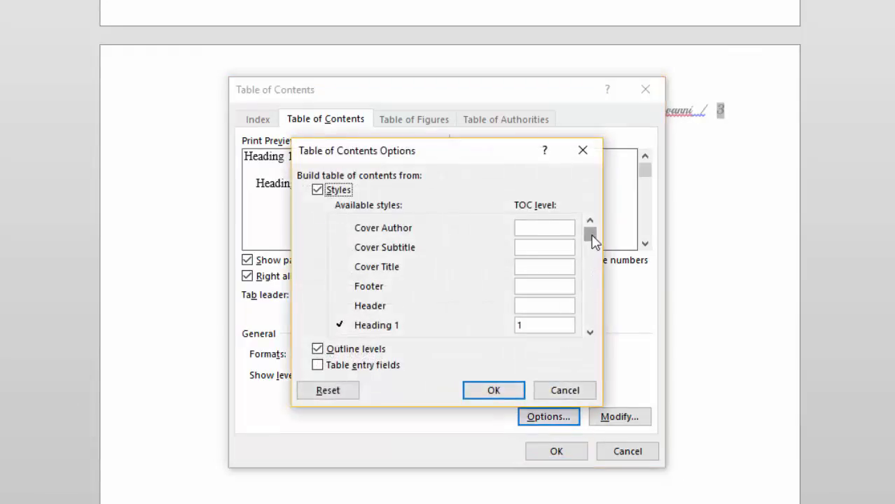
{"action": "left_click", "coordinate": [589, 333]}
{"action": "left_click", "coordinate": [590, 334]}
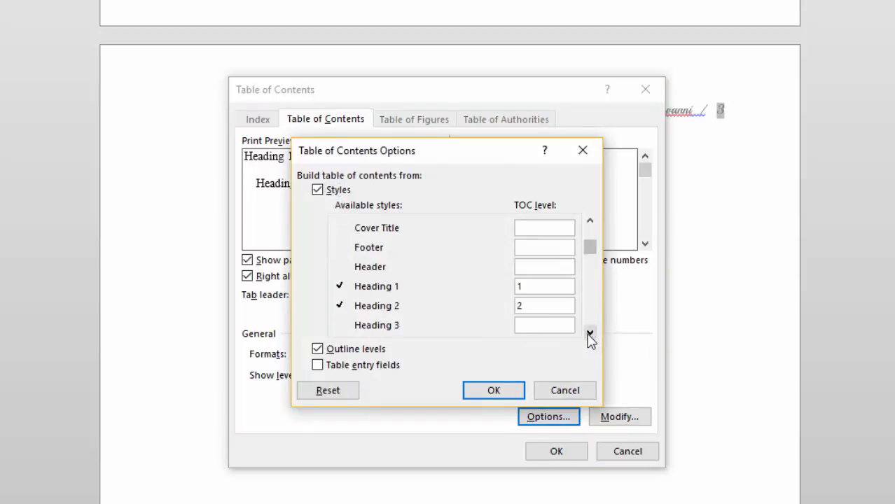
{"action": "left_click", "coordinate": [590, 334]}
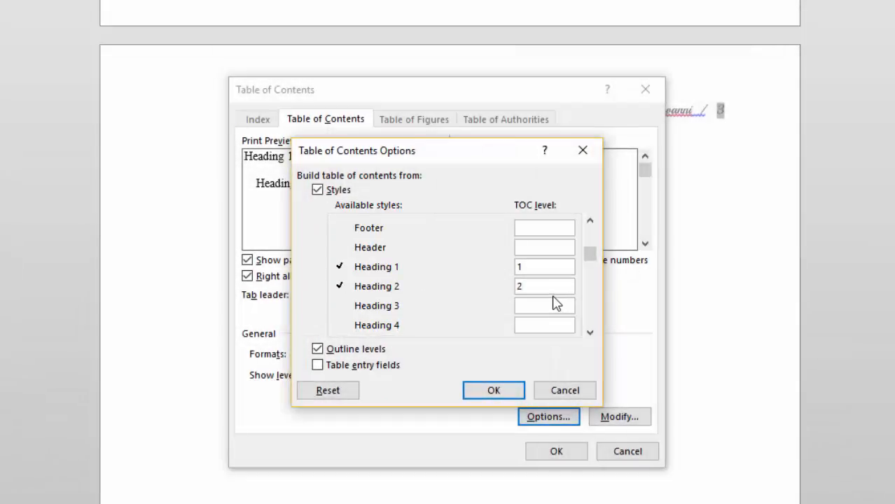
{"action": "left_click_drag", "start_coordinate": [547, 287], "coordinate": [493, 286]}
{"action": "key", "text": "BackSpace"}
{"action": "left_click_drag", "start_coordinate": [536, 266], "coordinate": [502, 269]}
{"action": "type", "text": "2"}
Step: Assign the Modules style to TOC level 1 and accept the table of contents options
{"action": "left_click", "coordinate": [590, 334]}
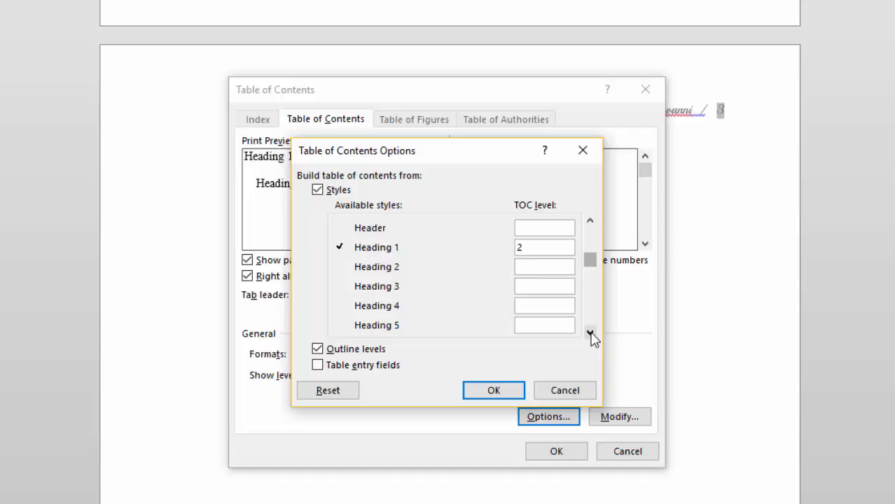
{"action": "left_click", "coordinate": [591, 333]}
{"action": "left_click", "coordinate": [591, 334]}
{"action": "left_click", "coordinate": [590, 333]}
{"action": "left_click", "coordinate": [591, 333]}
{"action": "left_click", "coordinate": [591, 333]}
{"action": "left_click", "coordinate": [590, 334]}
{"action": "left_click", "coordinate": [591, 334]}
{"action": "left_click", "coordinate": [591, 335]}
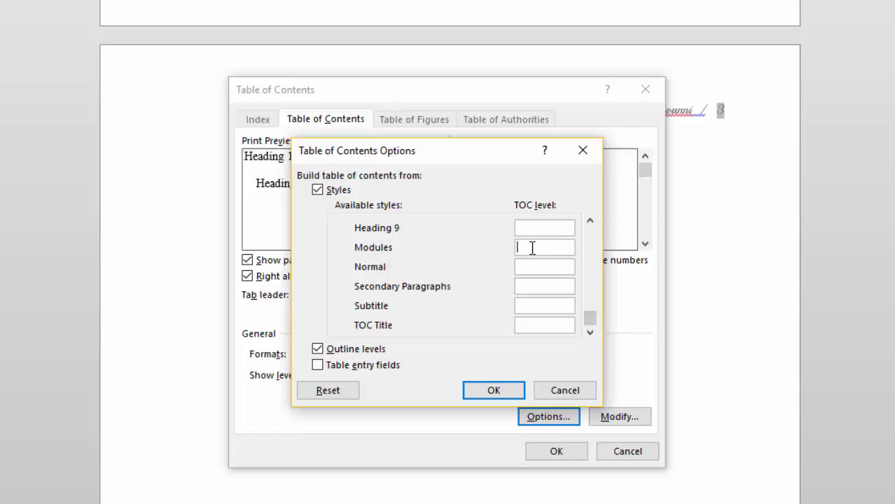
{"action": "type", "text": "1"}
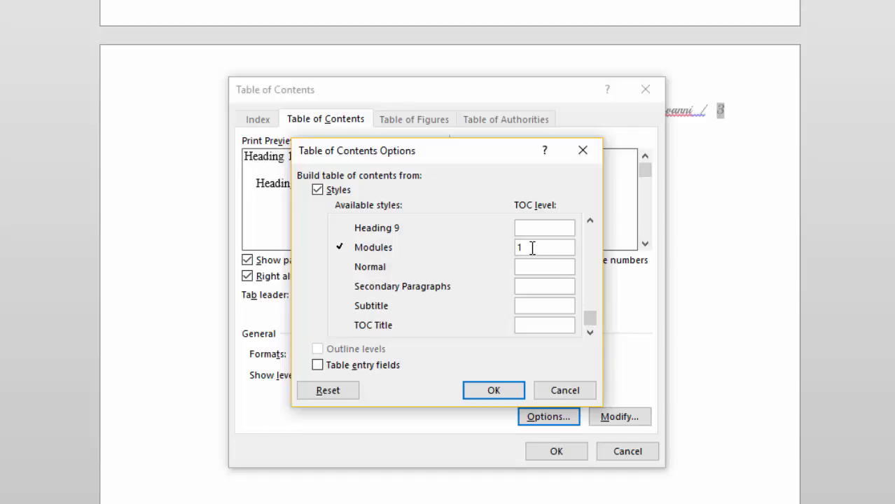
{"action": "left_click", "coordinate": [494, 391]}
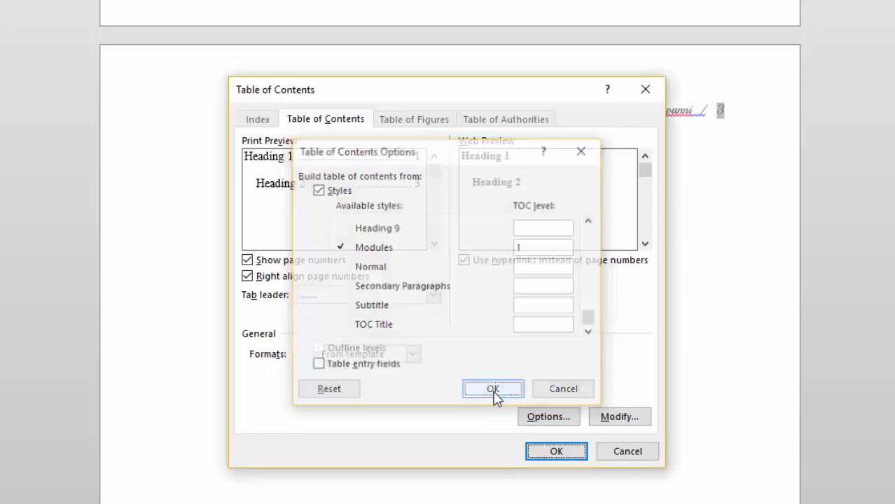
Step: Modify the TOC 1 style to use the Playball font at 12 pt, bold, in all caps
{"action": "left_click", "coordinate": [620, 417]}
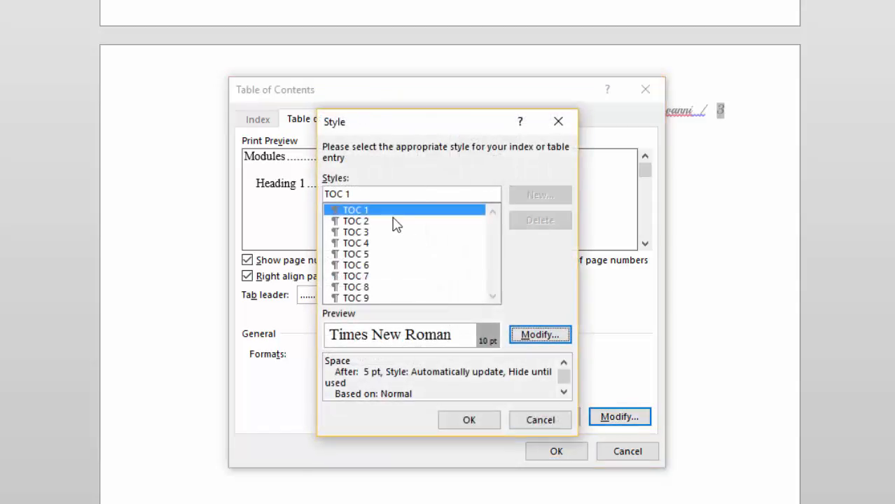
{"action": "left_click", "coordinate": [535, 336]}
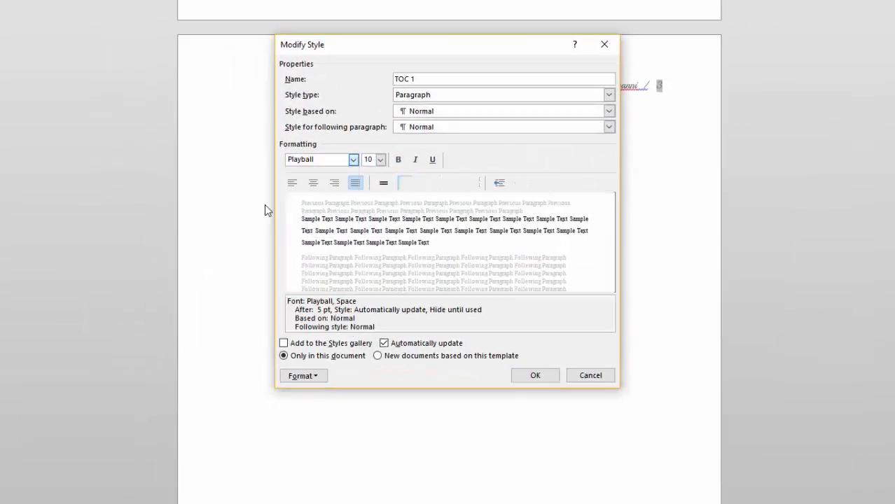
{"action": "left_click", "coordinate": [361, 205]}
{"action": "left_click", "coordinate": [348, 267]}
{"action": "left_click", "coordinate": [385, 205]}
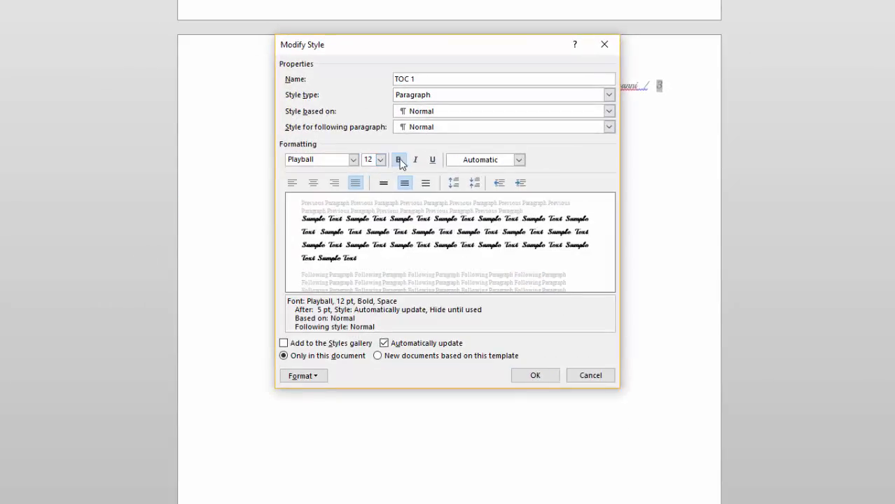
{"action": "left_click", "coordinate": [303, 376]}
{"action": "left_click", "coordinate": [265, 391]}
{"action": "left_click", "coordinate": [439, 228]}
{"action": "left_click", "coordinate": [449, 353]}
Step: Give TOC 1 left alignment, 12 pt spacing before, 6 pt after and single line spacing, and accept the style changes
{"action": "left_click", "coordinate": [303, 376]}
{"action": "left_click", "coordinate": [294, 407]}
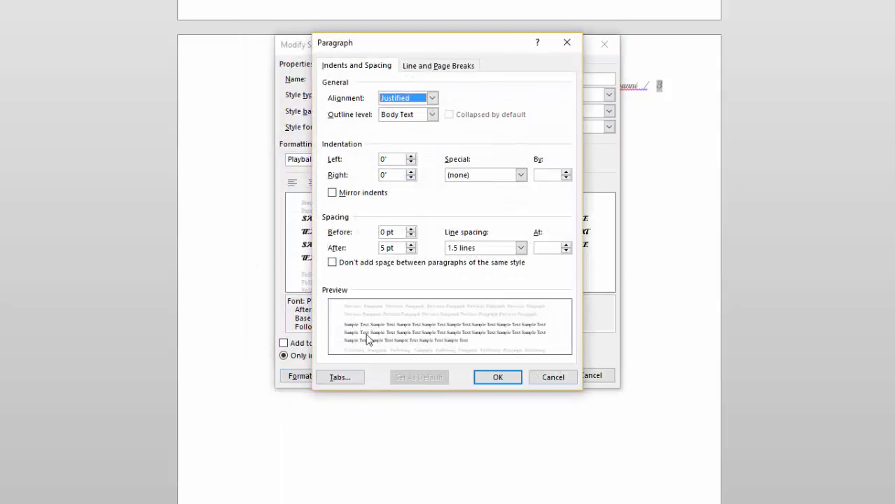
{"action": "left_click", "coordinate": [412, 230]}
{"action": "left_click", "coordinate": [412, 229]}
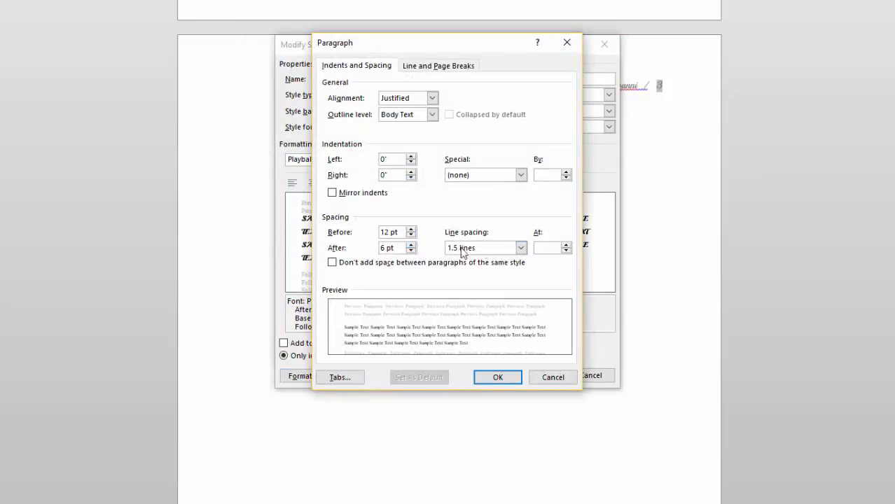
{"action": "left_click", "coordinate": [522, 248]}
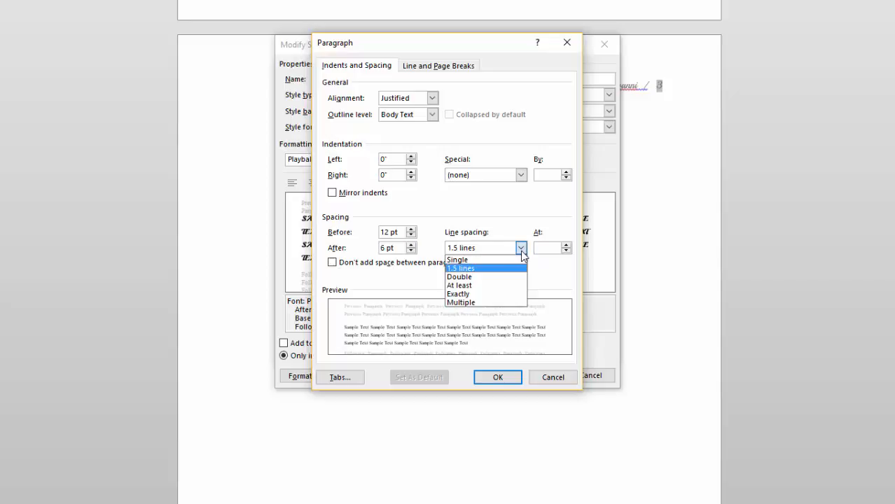
{"action": "left_click", "coordinate": [484, 258]}
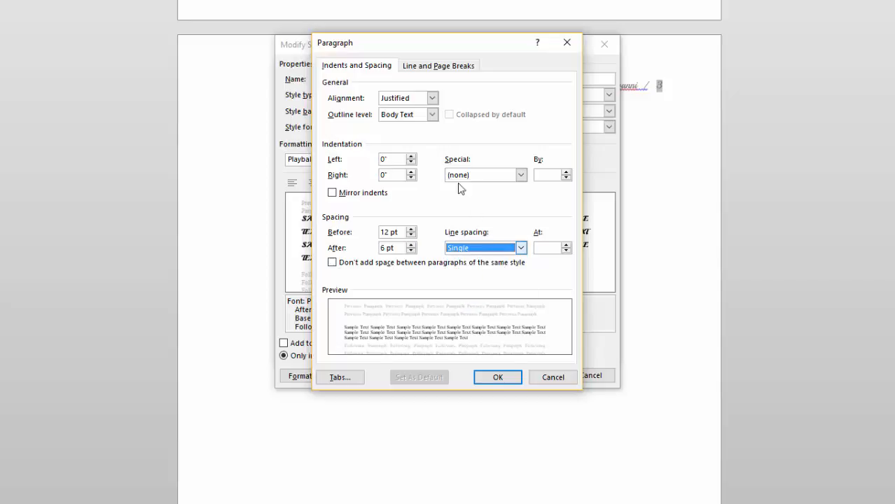
{"action": "left_click", "coordinate": [434, 98]}
{"action": "left_click", "coordinate": [400, 109]}
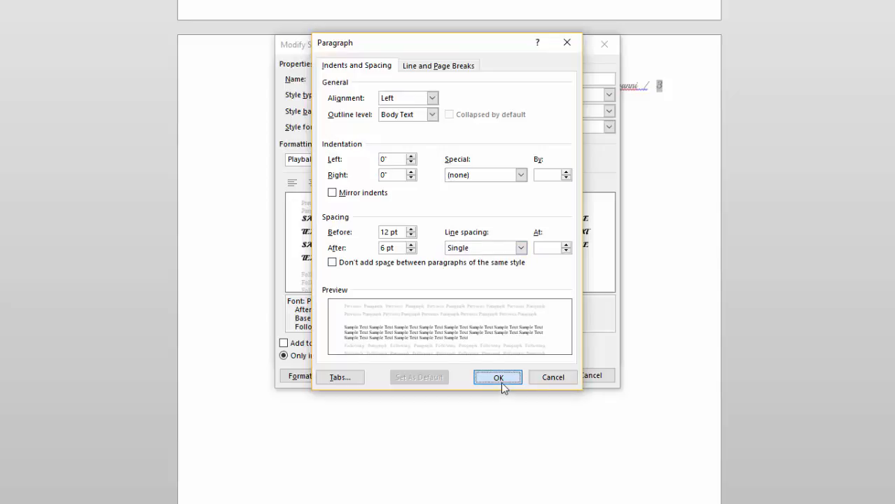
{"action": "left_click", "coordinate": [501, 380]}
{"action": "left_click", "coordinate": [534, 376]}
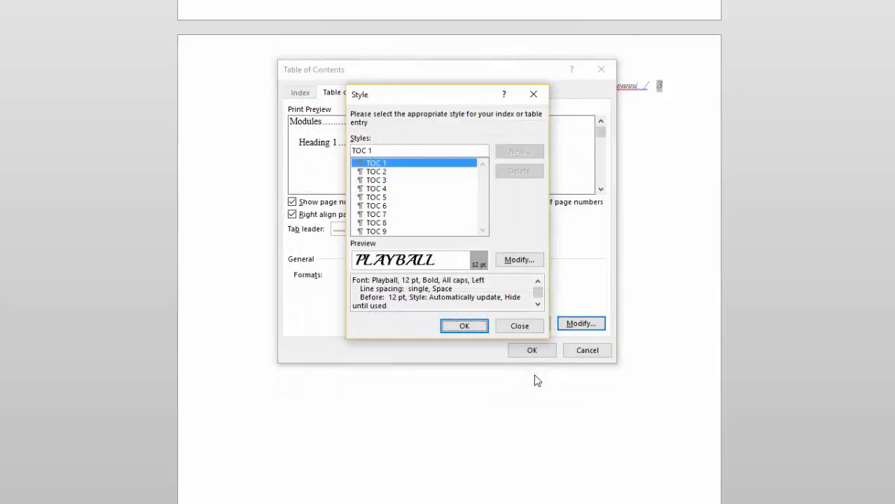
Step: Modify the TOC 2 style to use the Playball font at 12 pt
{"action": "left_click", "coordinate": [378, 172]}
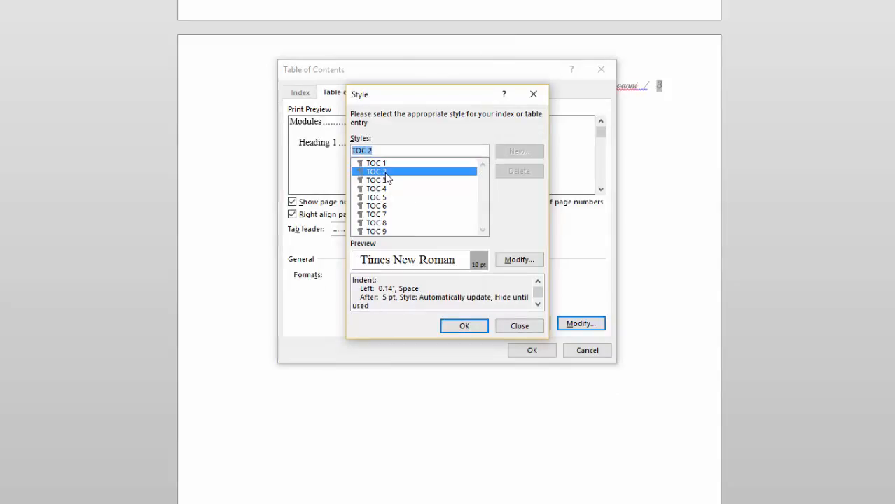
{"action": "left_click", "coordinate": [502, 261]}
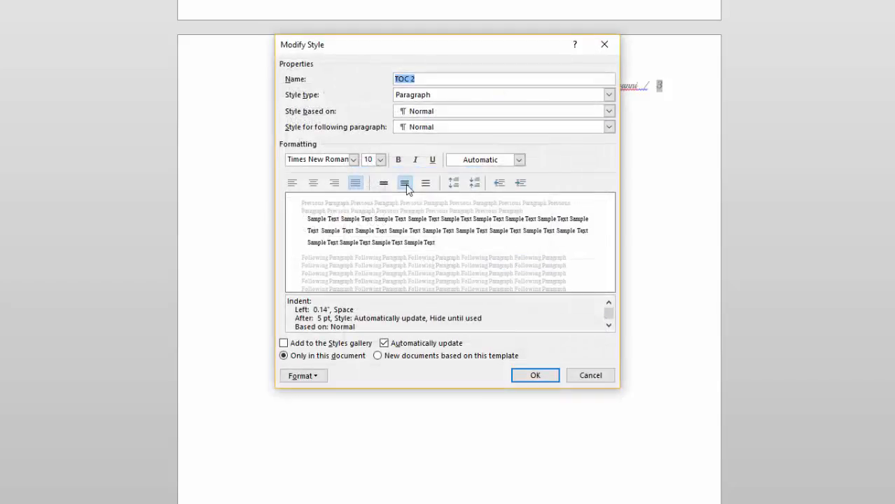
{"action": "left_click", "coordinate": [353, 160]}
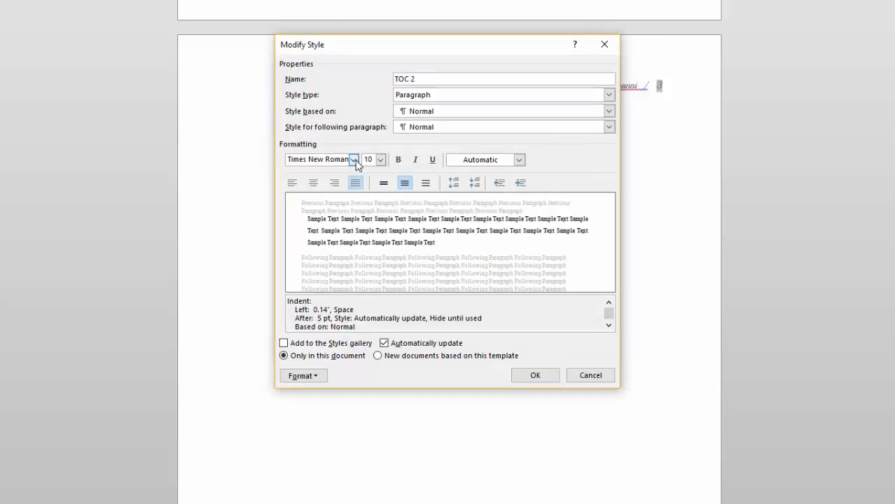
{"action": "left_click", "coordinate": [303, 204]}
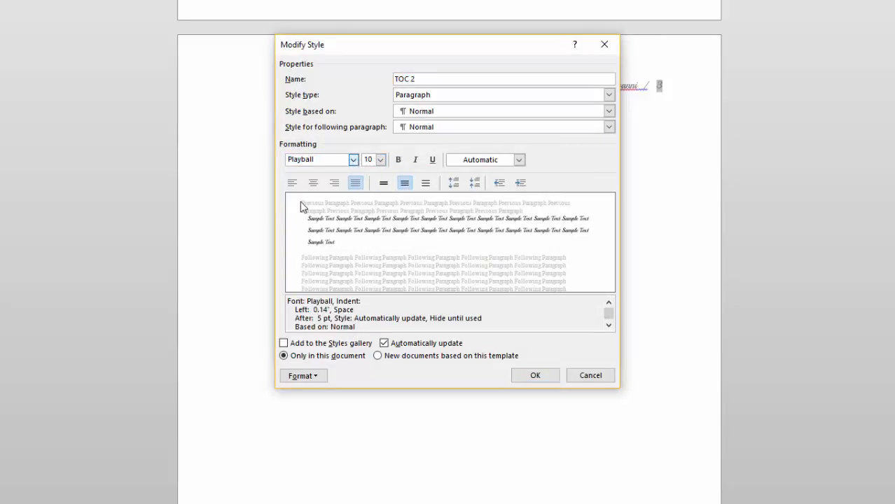
{"action": "left_click", "coordinate": [381, 161]}
{"action": "left_click", "coordinate": [370, 209]}
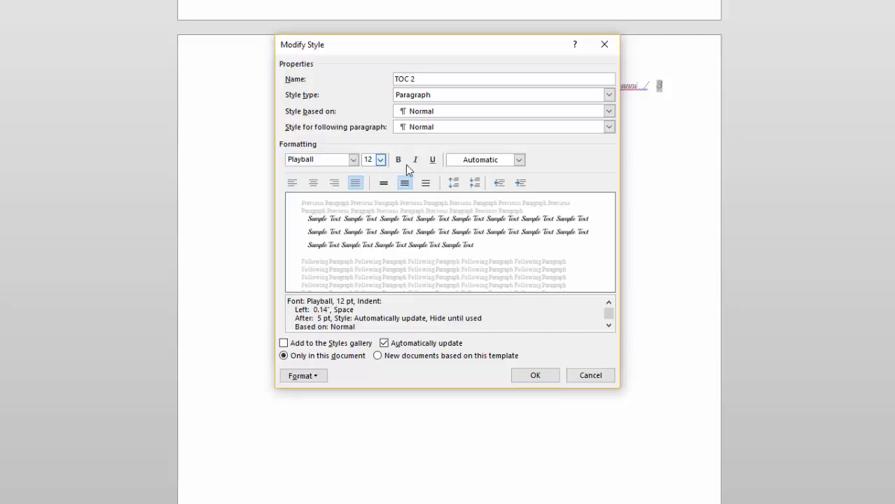
Step: Give TOC 2 left alignment and single line spacing, and accept the style changes
{"action": "left_click", "coordinate": [301, 376]}
{"action": "left_click", "coordinate": [288, 405]}
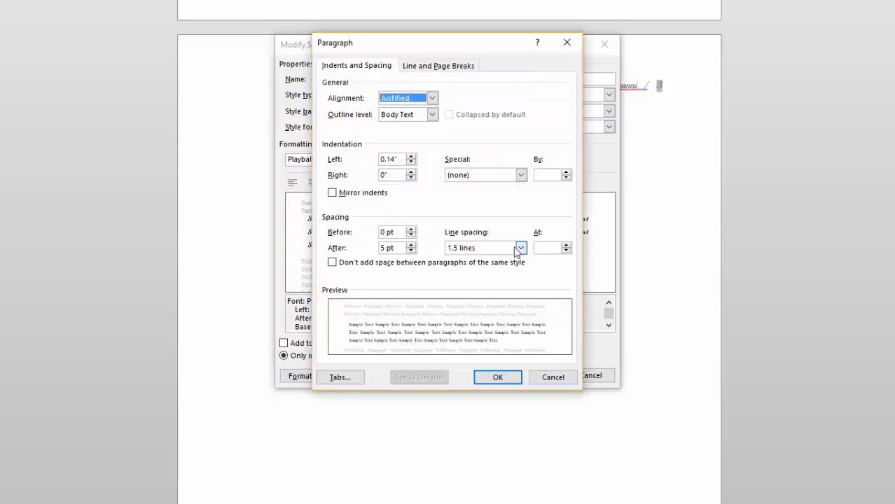
{"action": "left_click", "coordinate": [432, 98]}
{"action": "left_click", "coordinate": [409, 110]}
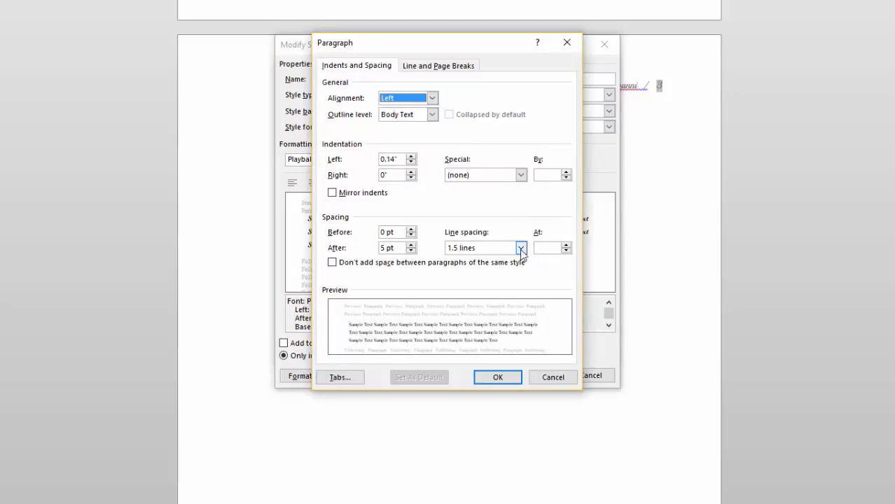
{"action": "left_click", "coordinate": [520, 248]}
{"action": "left_click", "coordinate": [494, 261]}
{"action": "left_click", "coordinate": [493, 377]}
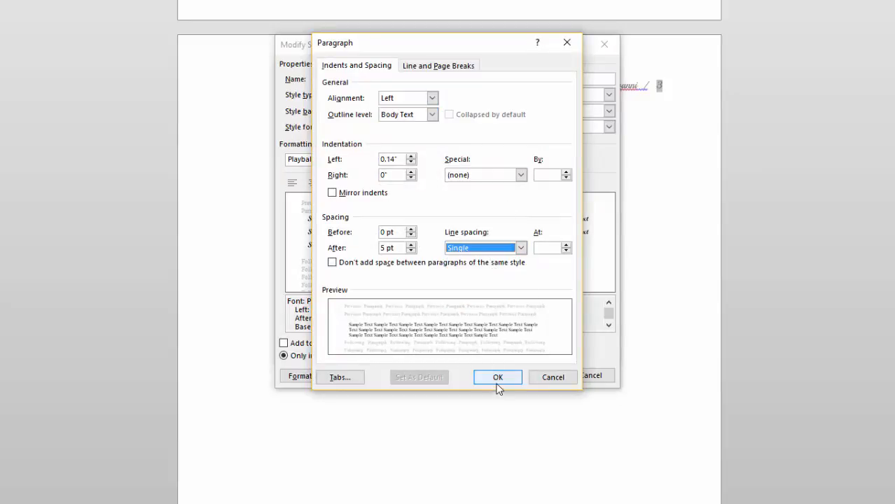
{"action": "left_click", "coordinate": [532, 376]}
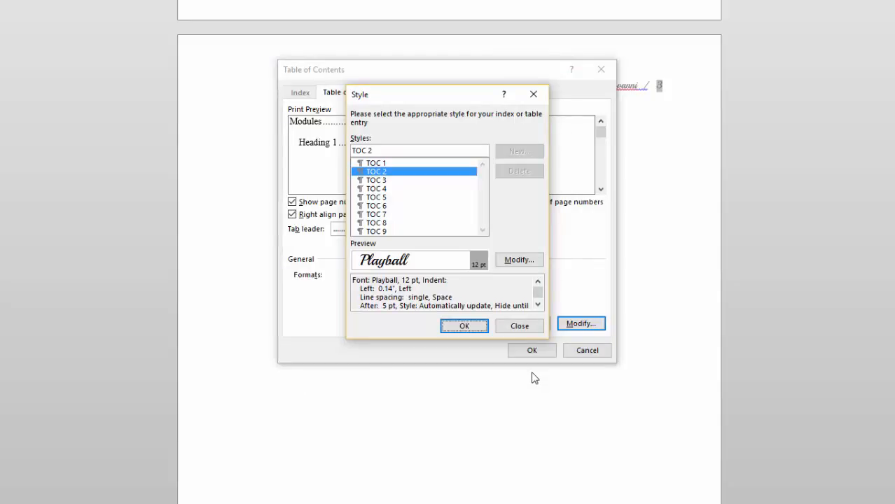
Step: Remove the tab leader from the table of contents and insert the table into the document
{"action": "left_click", "coordinate": [463, 327]}
{"action": "left_click", "coordinate": [437, 229]}
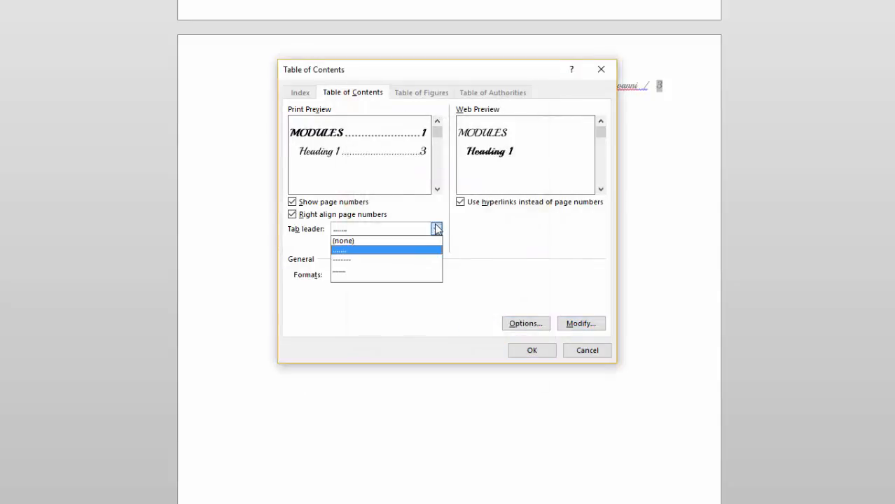
{"action": "left_click", "coordinate": [355, 239]}
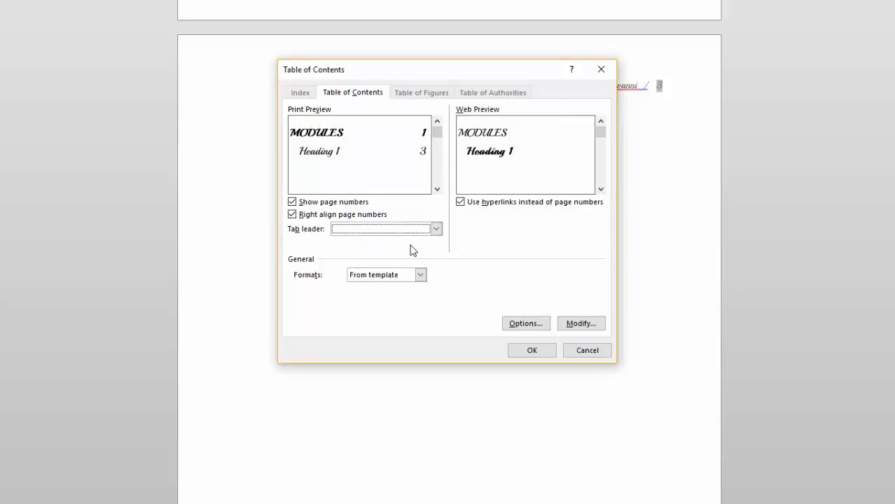
{"action": "left_click", "coordinate": [538, 353]}
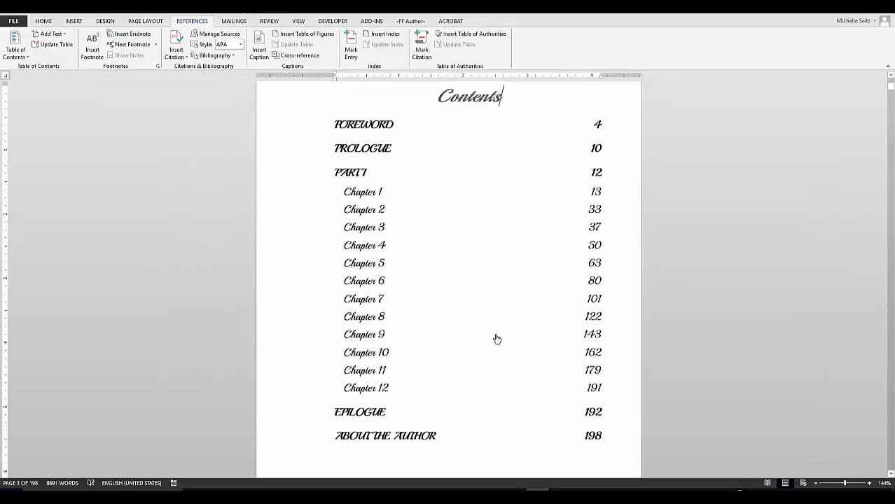
Step: Start saving the Contents heading and its table as a Table of Contents gallery building block, with category Built-In
{"action": "scroll", "coordinate": [441, 304], "scroll_direction": "up", "scroll_amount": 2}
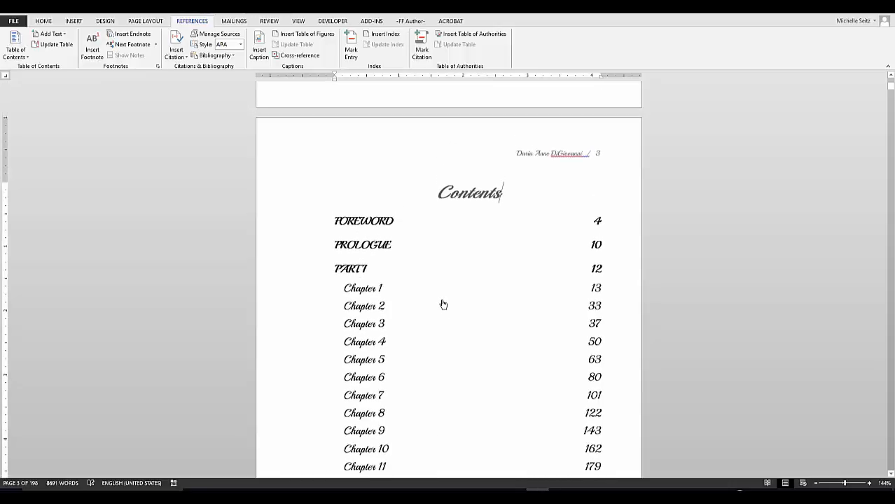
{"action": "scroll", "coordinate": [444, 304], "scroll_direction": "down", "scroll_amount": 2}
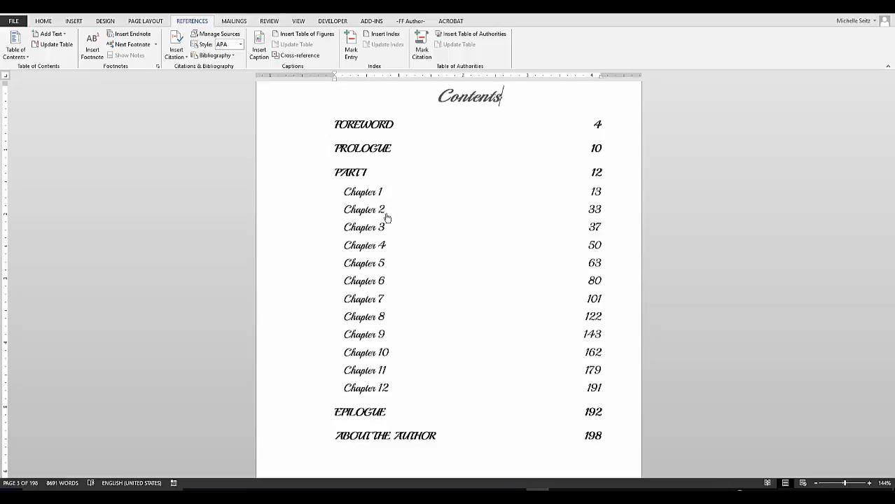
{"action": "left_click_drag", "start_coordinate": [437, 136], "coordinate": [438, 162]}
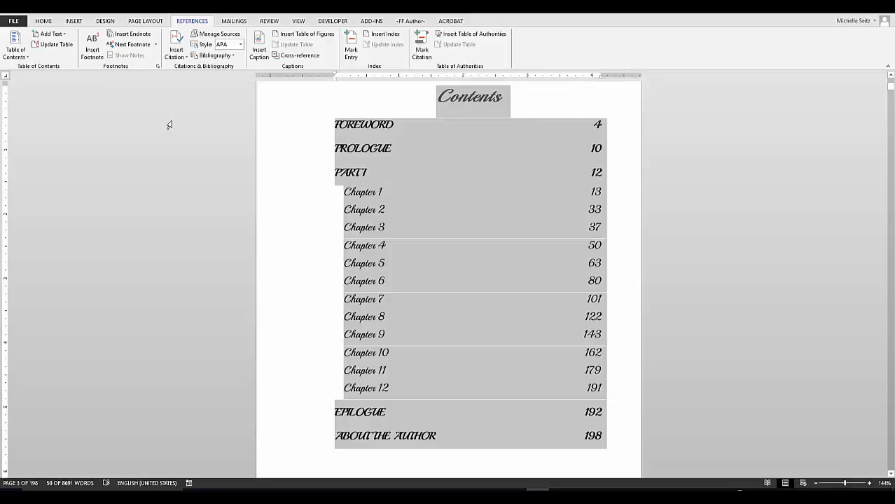
{"action": "left_click", "coordinate": [26, 57]}
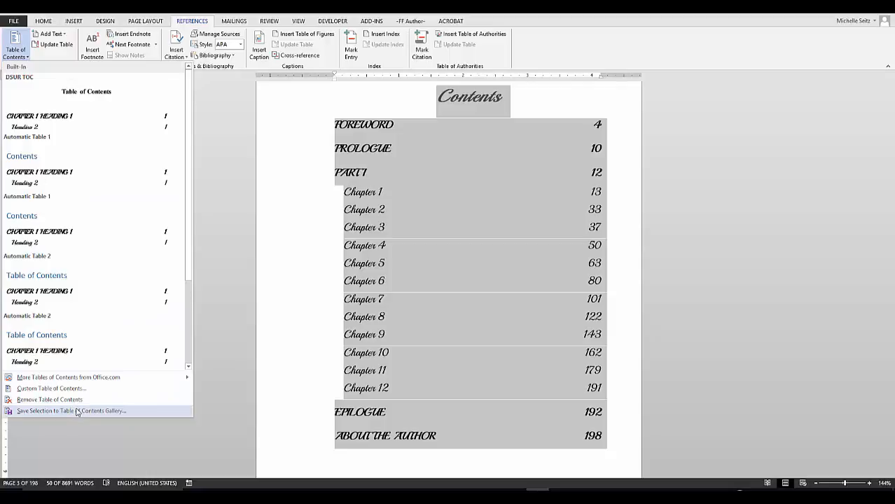
{"action": "left_click", "coordinate": [141, 413]}
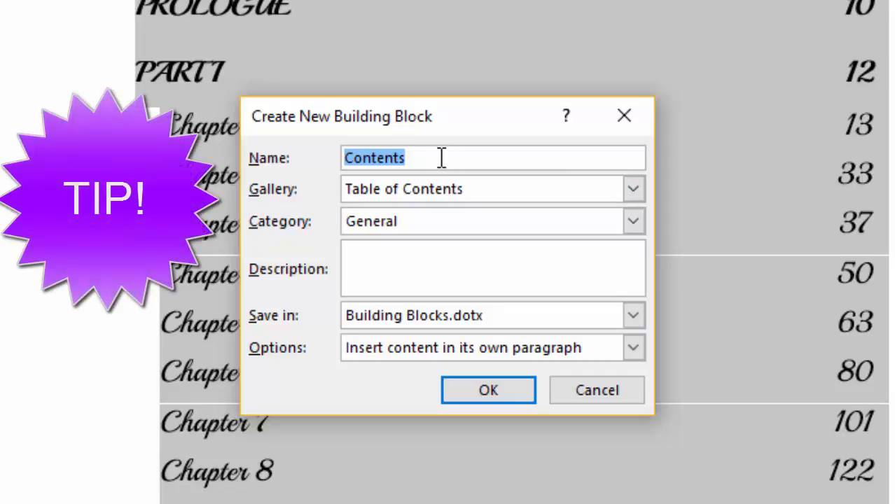
{"action": "left_click", "coordinate": [634, 221]}
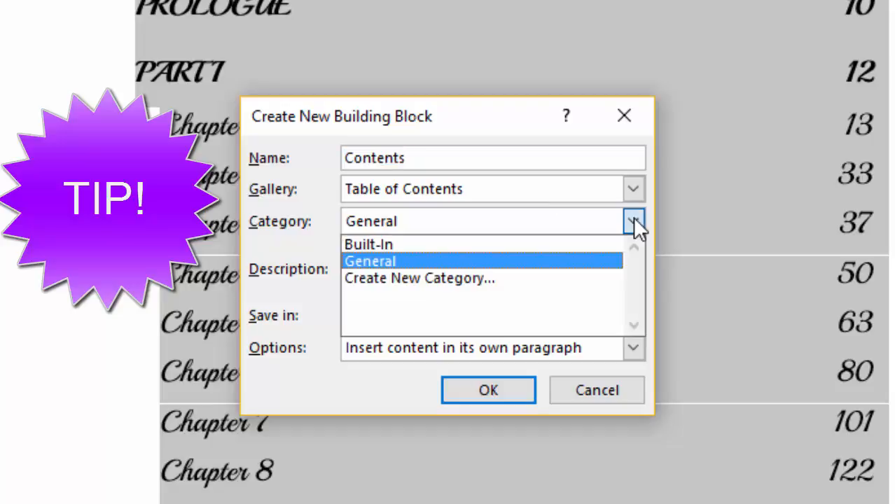
{"action": "left_click", "coordinate": [474, 243]}
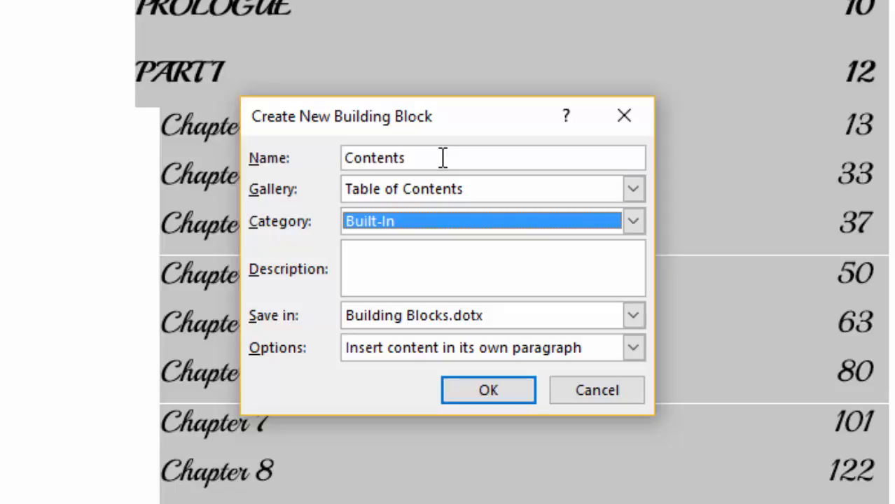
Step: Name the new building block "A New TOC for Books"
{"action": "left_click", "coordinate": [442, 158]}
{"action": "left_click_drag", "start_coordinate": [436, 156], "coordinate": [255, 148]}
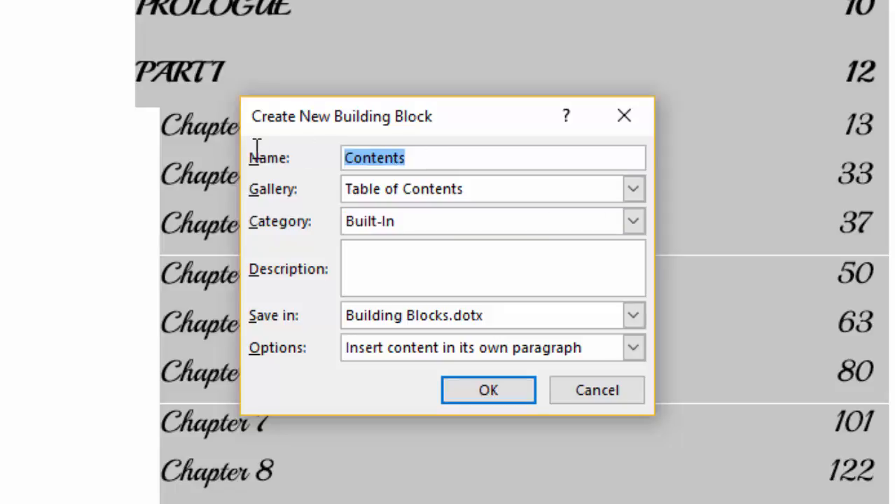
{"action": "key", "text": "BackSpace"}
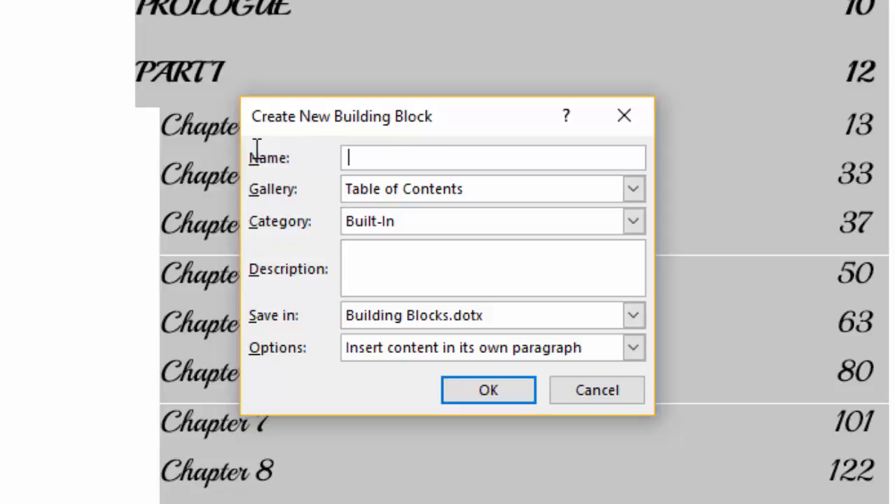
{"action": "type", "text": "A New TOC for"}
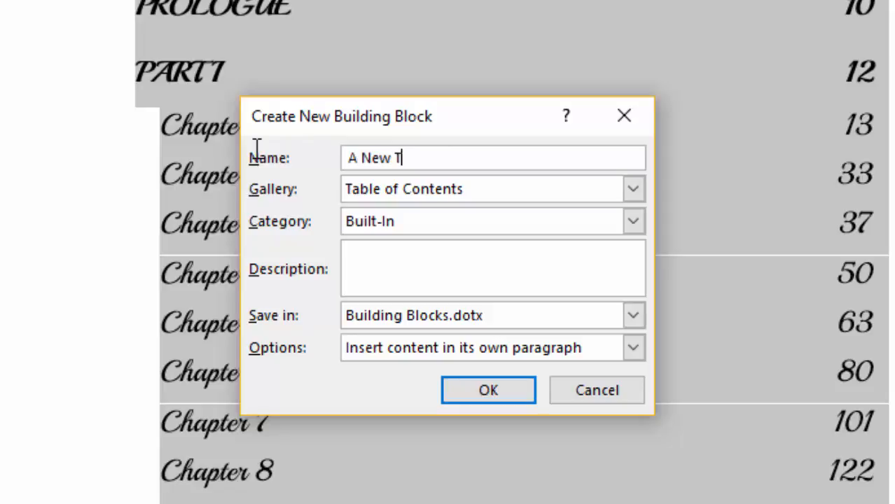
{"action": "type", "text": " Books"}
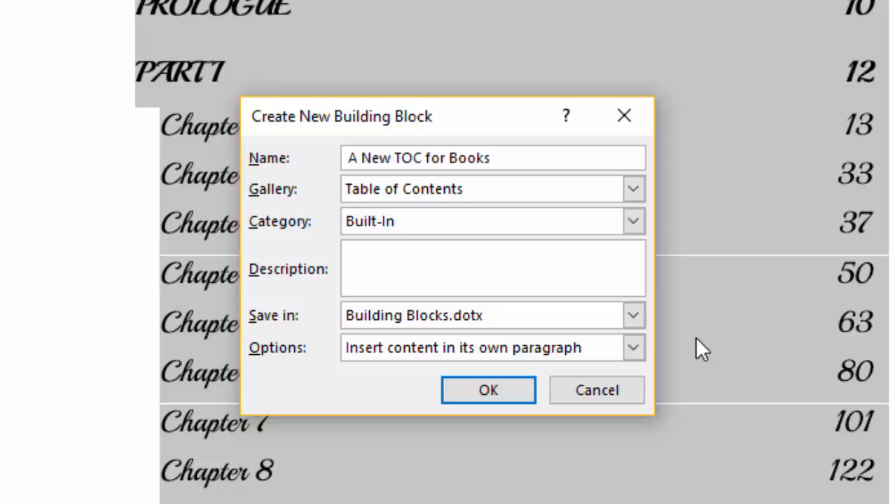
Step: Save the building block in Building Blocks.dotx with the option to insert content in its own paragraph
{"action": "left_click", "coordinate": [636, 314]}
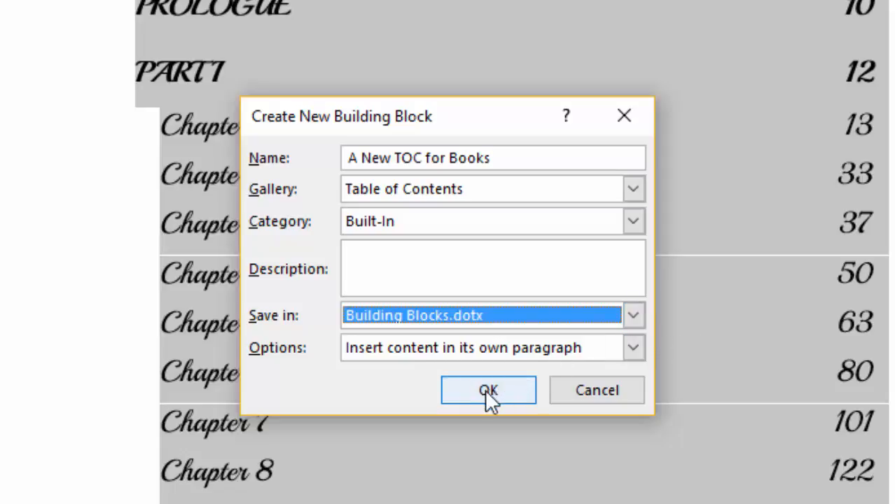
{"action": "left_click", "coordinate": [635, 348]}
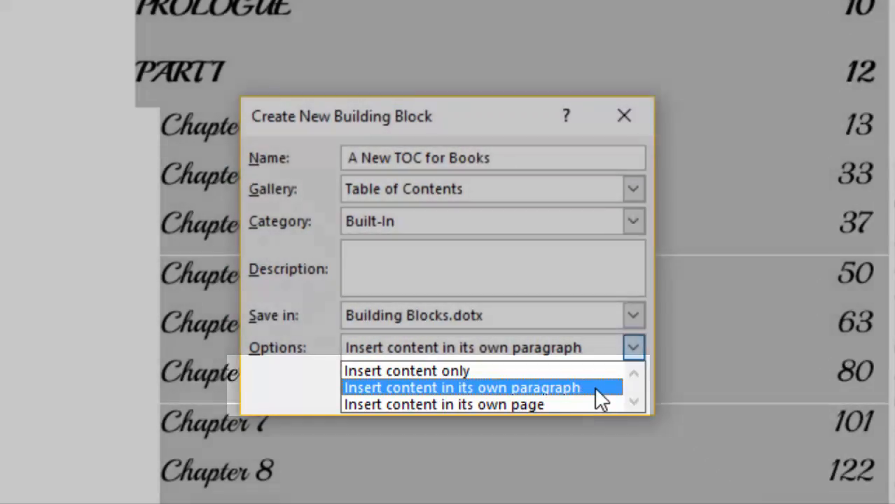
{"action": "left_click", "coordinate": [596, 389]}
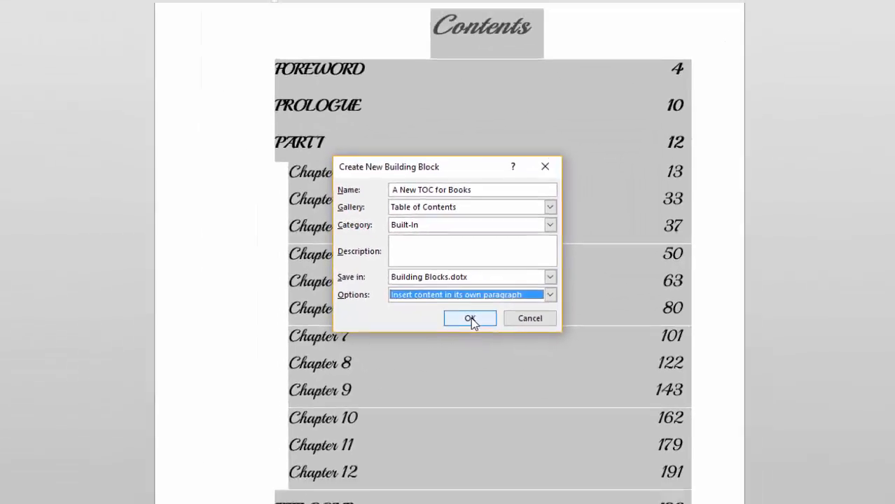
{"action": "left_click", "coordinate": [489, 391]}
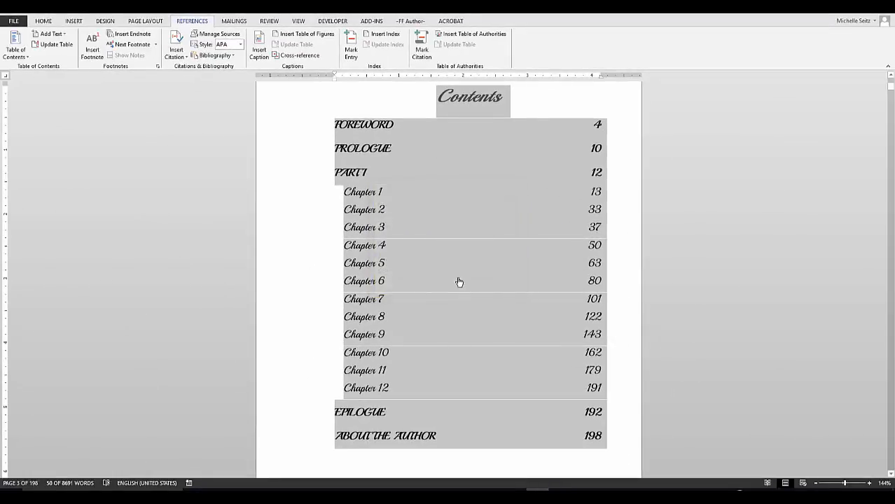
Step: Delete the existing table of contents below the Contents heading, leaving the heading in place
{"action": "left_click", "coordinate": [533, 100]}
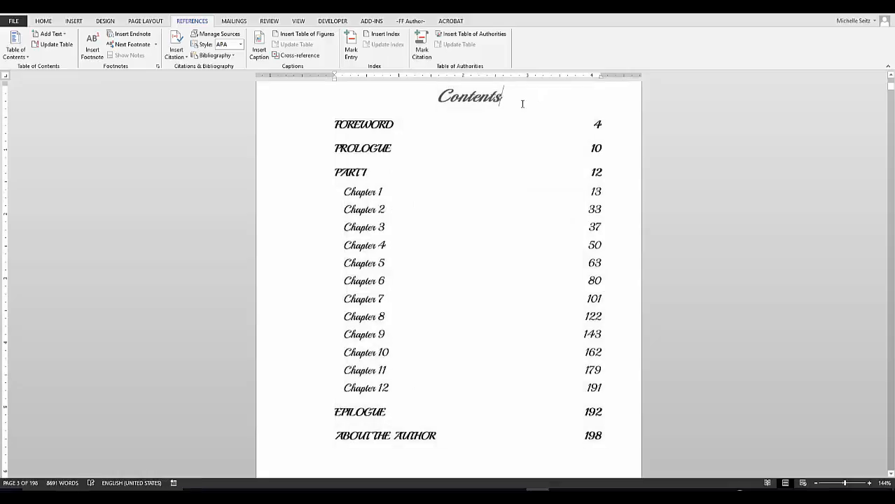
{"action": "left_click_drag", "start_coordinate": [522, 102], "coordinate": [523, 140]}
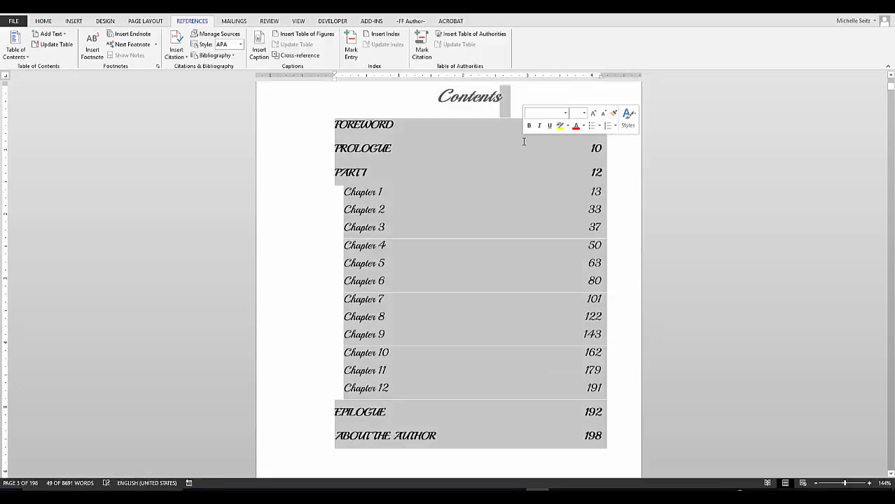
{"action": "key", "text": "Delete"}
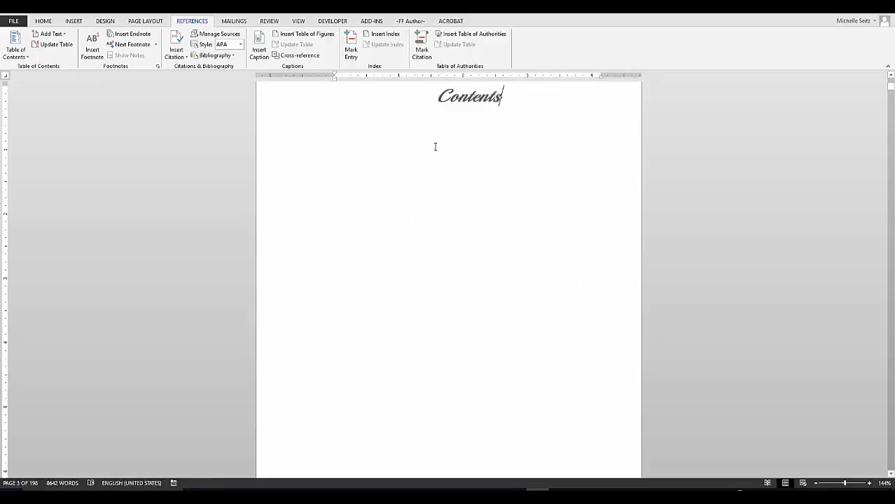
Step: Insert the "A New TOC for Books" table on a new line below the Contents heading, choosing to update the entire table
{"action": "key", "text": "Return"}
{"action": "left_click", "coordinate": [25, 56]}
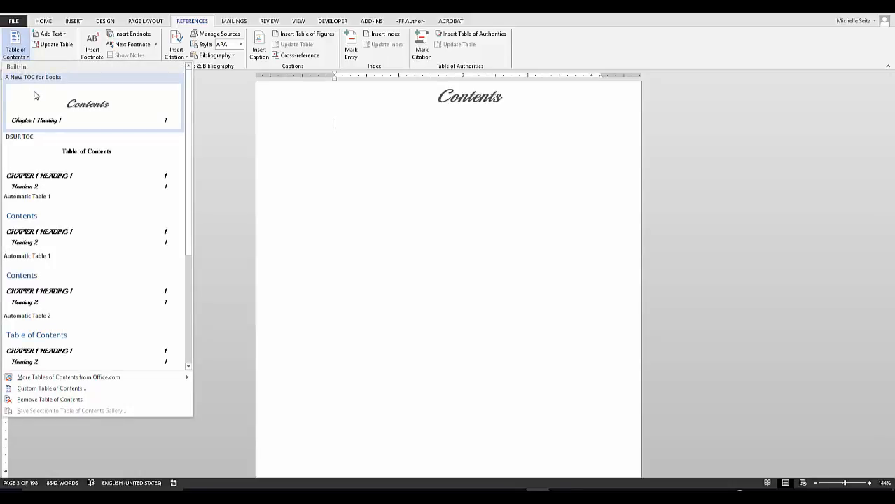
{"action": "left_click", "coordinate": [125, 96]}
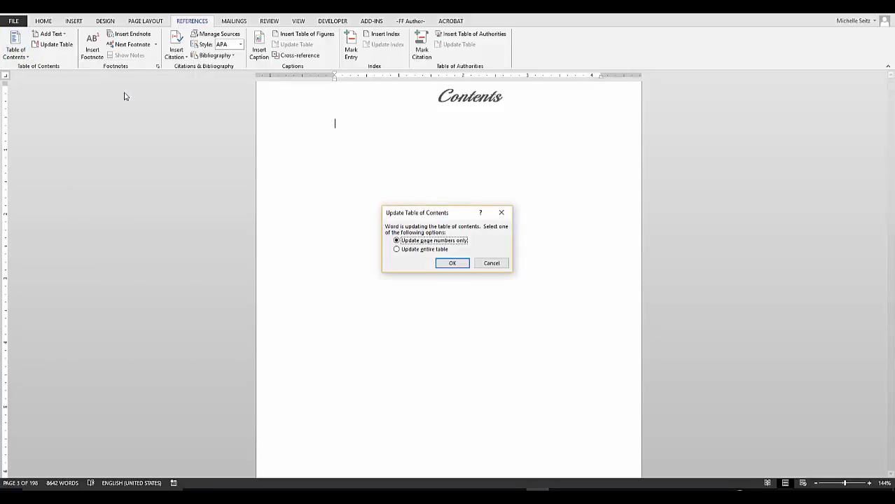
{"action": "left_click", "coordinate": [424, 249]}
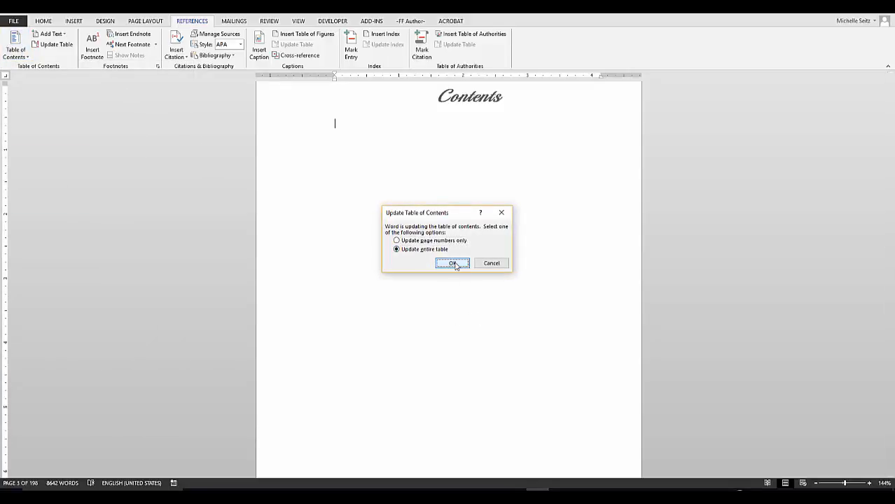
{"action": "left_click", "coordinate": [454, 263]}
Step: Delete the duplicate Contents heading above the inserted table of contents and deselect the table
{"action": "scroll", "coordinate": [455, 266], "scroll_direction": "up", "scroll_amount": 10}
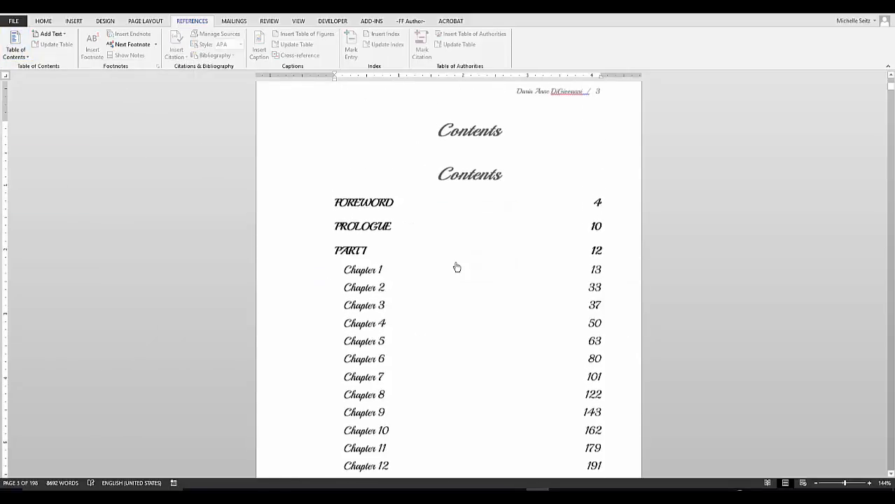
{"action": "left_click", "coordinate": [458, 265]}
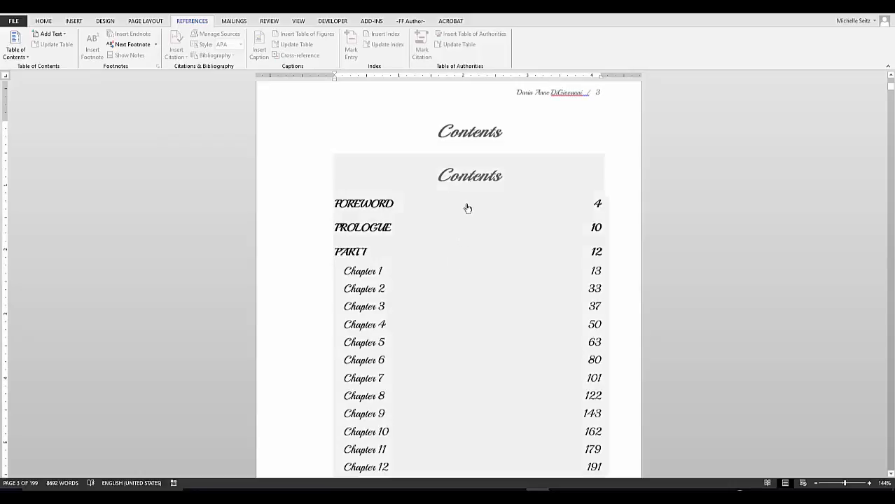
{"action": "left_click", "coordinate": [490, 143]}
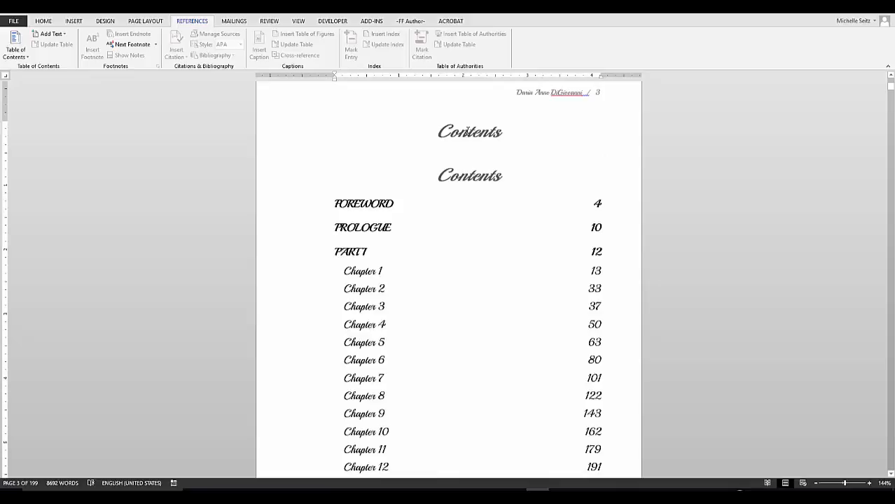
{"action": "double_click", "coordinate": [467, 131]}
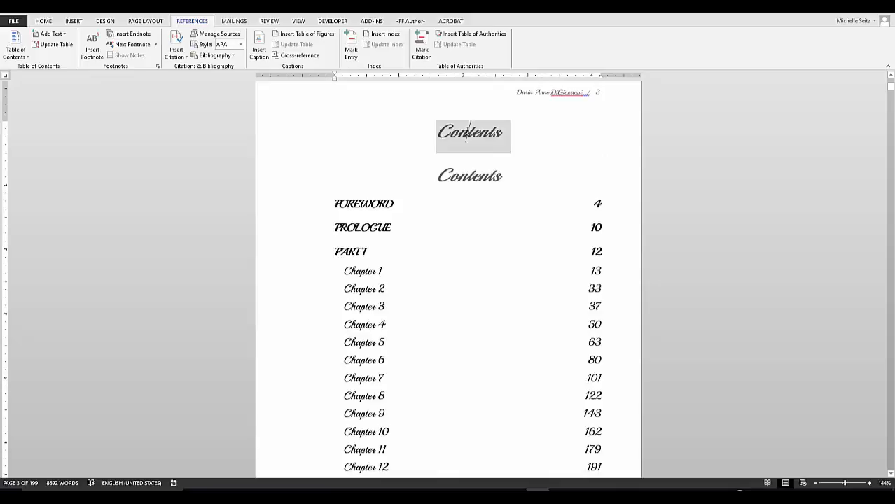
{"action": "key", "text": "Delete"}
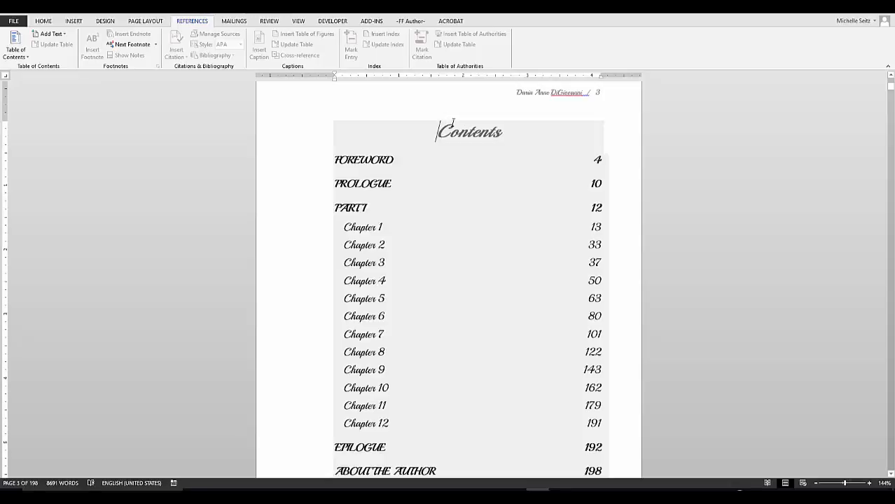
{"action": "left_click", "coordinate": [627, 161]}
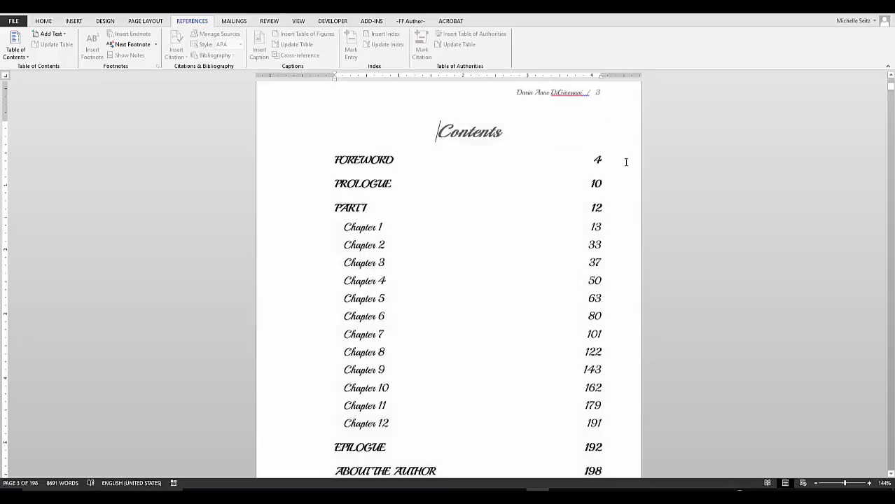